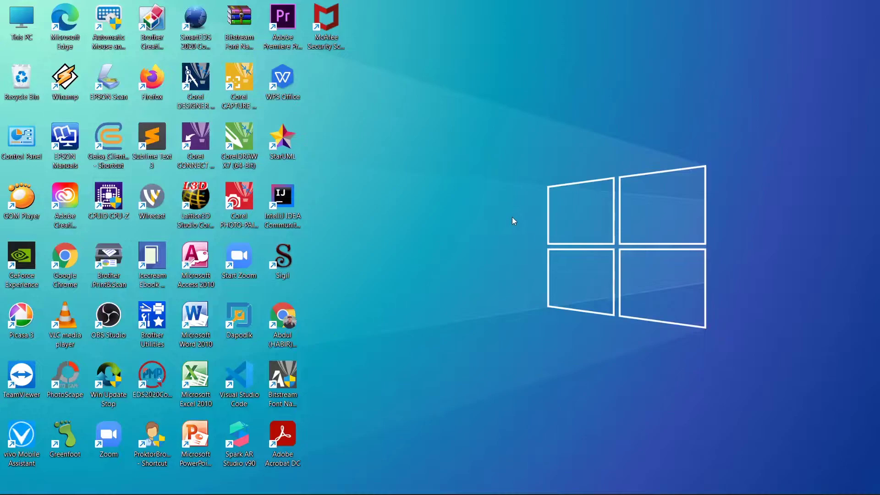
# Launch Chrome and go to belajar.id.
pyautogui.doubleClick(282, 321)
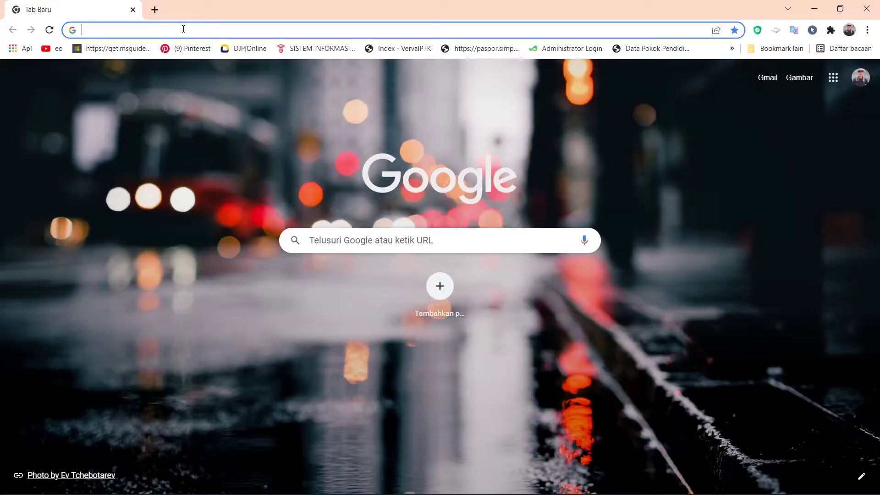
pyautogui.write('be')
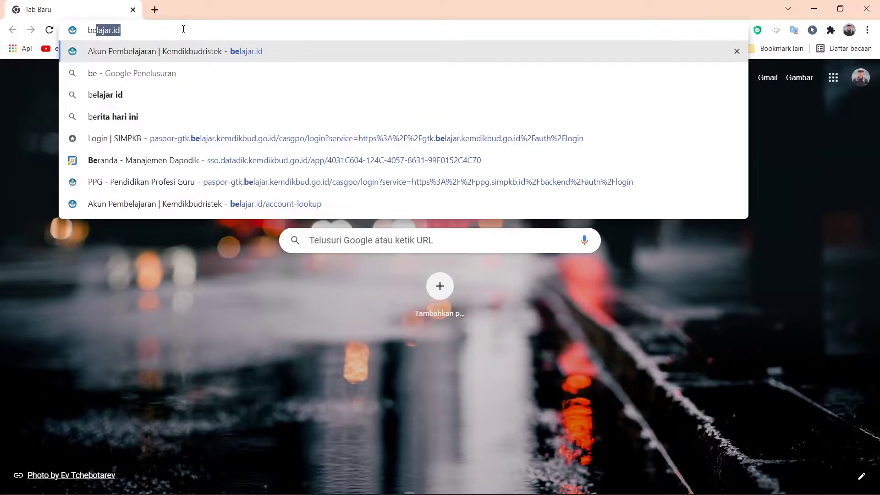
pyautogui.write('lajar.id')
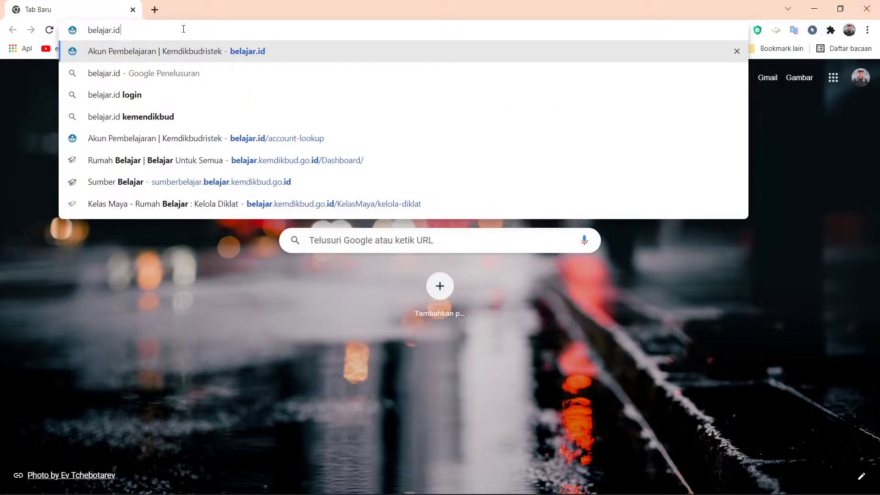
pyautogui.press('Return')
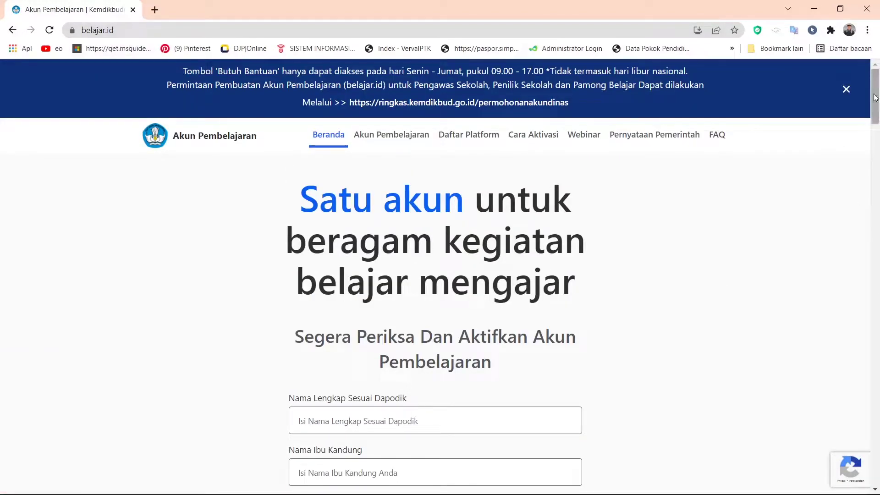
# Scroll down to the account-check form and put the cursor in the Nama Lengkap Sesuai Dapodik field.
pyautogui.moveTo(876, 98); pyautogui.dragTo(876, 95)
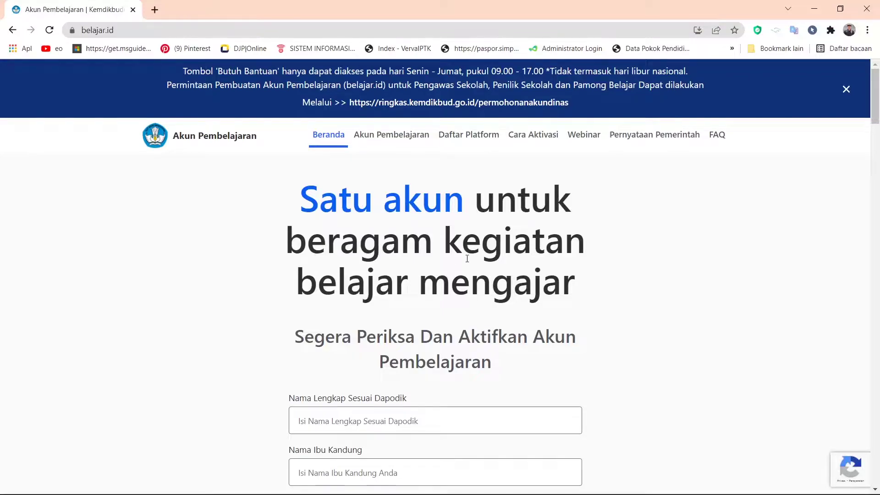
pyautogui.moveTo(878, 99); pyautogui.dragTo(879, 124)
pyautogui.click(343, 209)
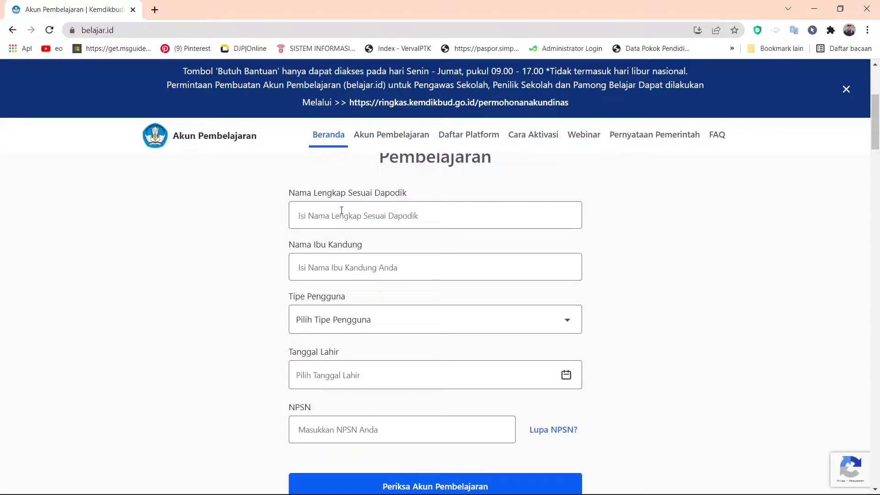
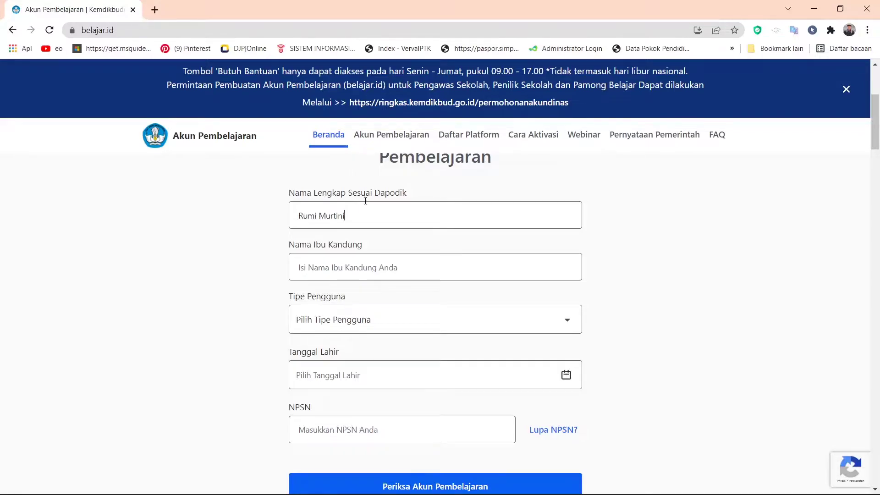
# Enter the teacher's full name and mother's name, and choose Pendidik dan Tenaga Kependidikan as user type.
pyautogui.click(314, 272)
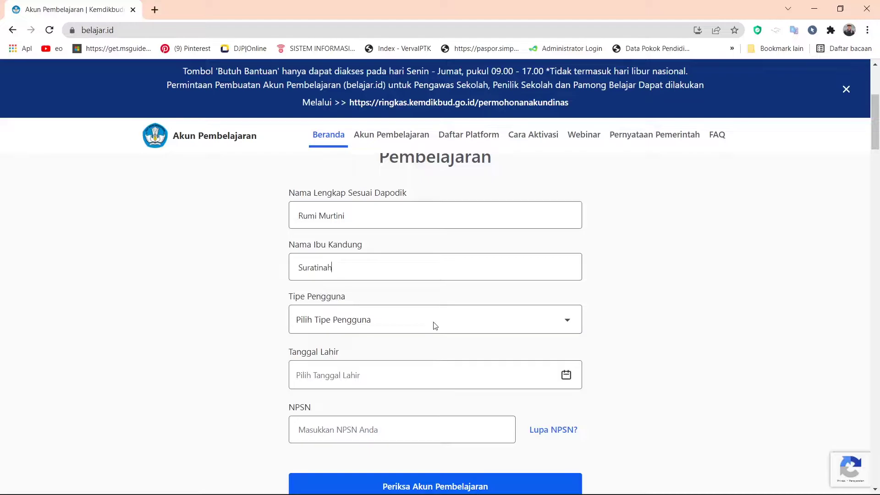
pyautogui.click(435, 325)
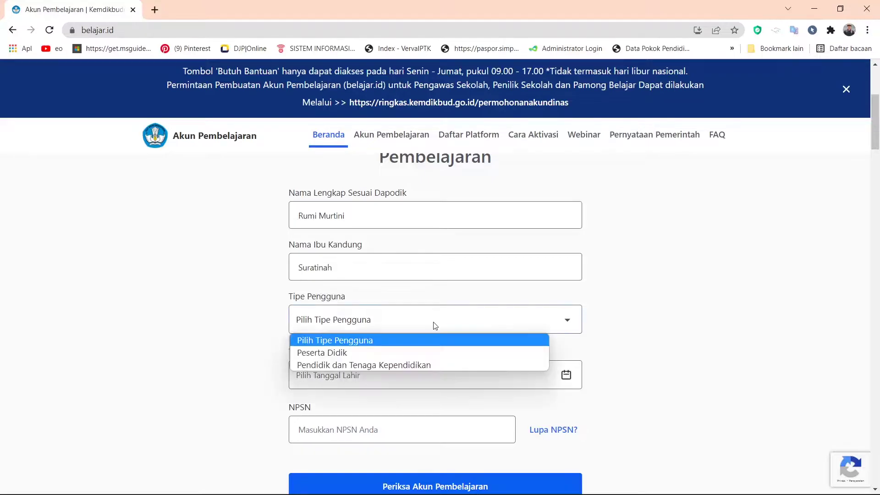
pyautogui.click(359, 367)
# Pick the teacher's birth year, month and day in the Tanggal Lahir calendar.
pyautogui.click(354, 374)
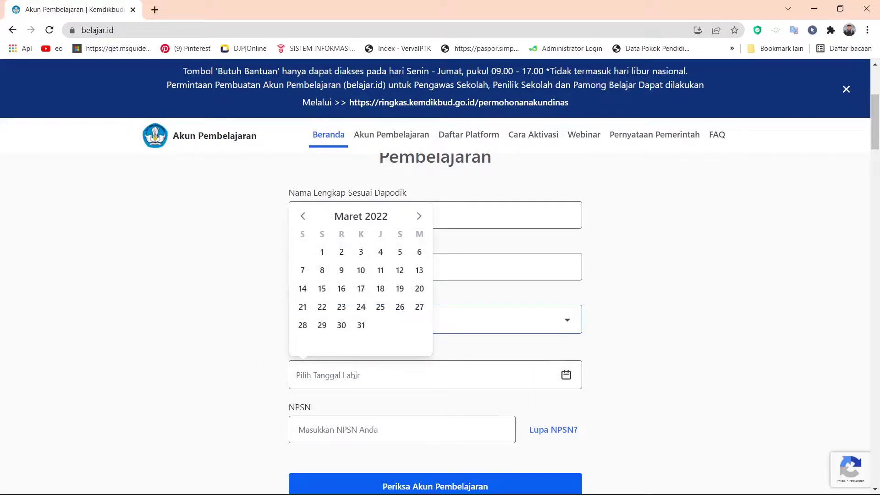
pyautogui.click(355, 220)
pyautogui.click(361, 242)
pyautogui.doubleClick(320, 242)
pyautogui.doubleClick(319, 241)
pyautogui.click(391, 298)
pyautogui.click(360, 318)
pyautogui.click(322, 270)
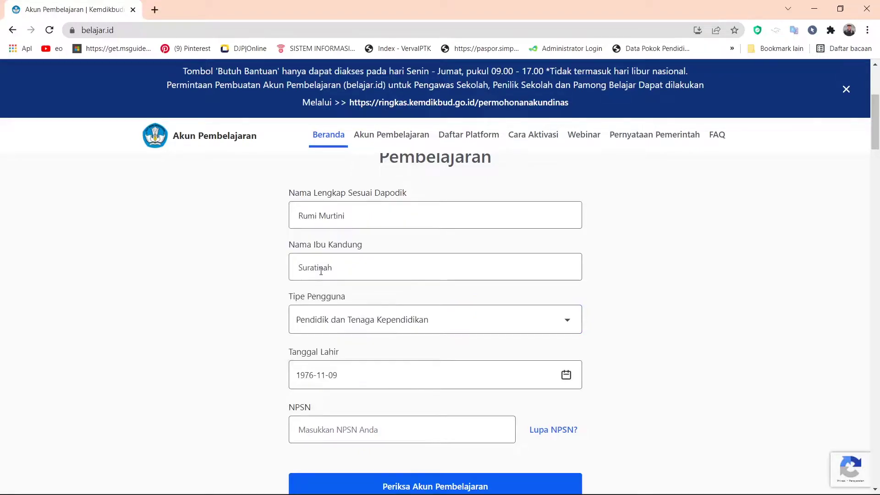
# Enter NPSN 6977294 and submit with Periksa Akun Pembelajaran.
pyautogui.click(353, 431)
pyautogui.write('69772941')
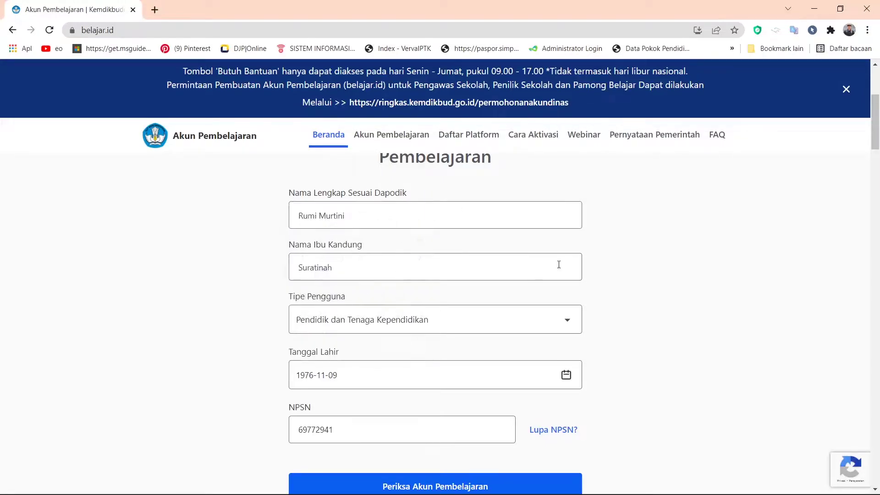
pyautogui.moveTo(879, 127); pyautogui.dragTo(648, 194)
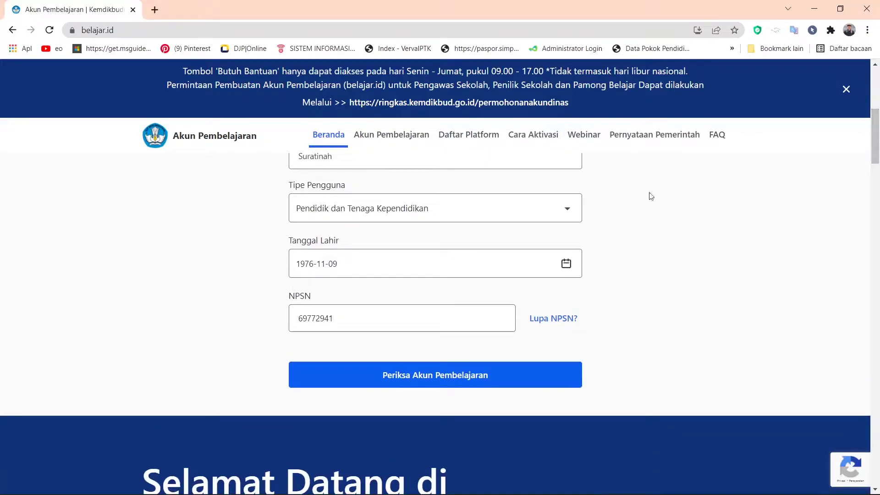
pyautogui.click(490, 381)
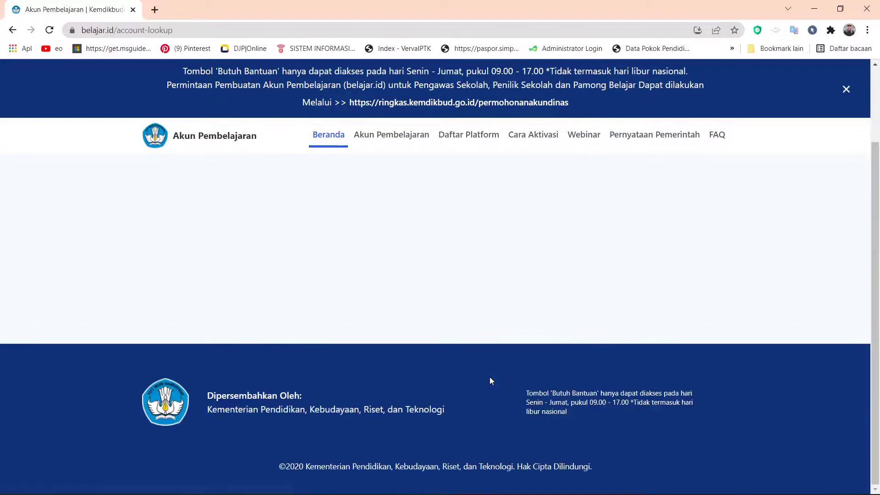
# Scroll through the lookup results to the Belum Aktif status and Akses Akun Pembelajaran sections.
pyautogui.moveTo(878, 181); pyautogui.dragTo(878, 271)
pyautogui.scroll(6, 388, 198)
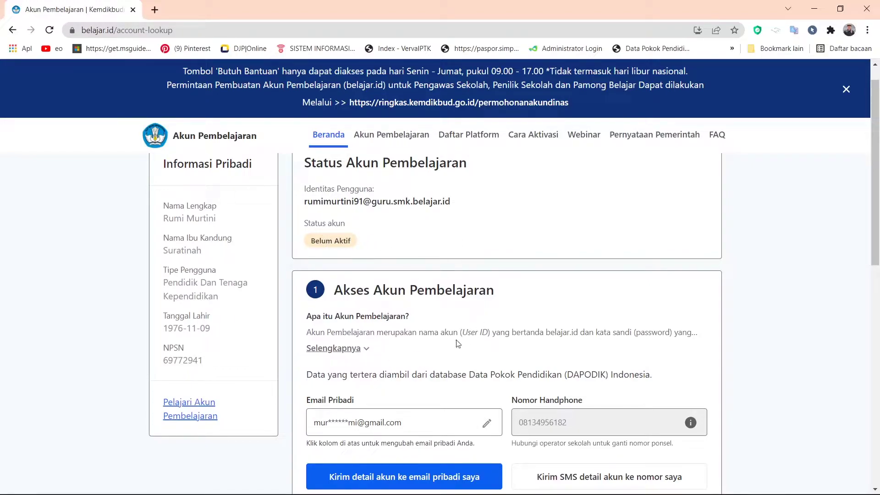
pyautogui.moveTo(879, 184); pyautogui.dragTo(879, 212)
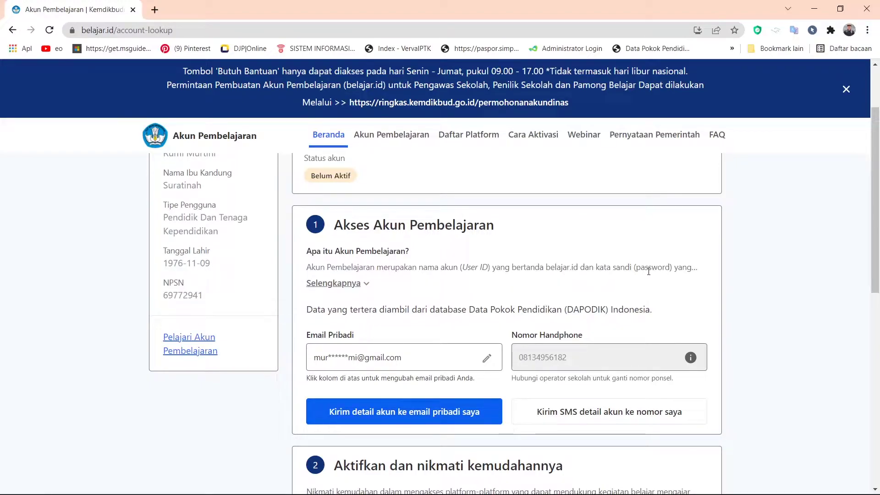
# Expand the Selengkapnya explanation of learning accounts and scroll back up.
pyautogui.click(364, 288)
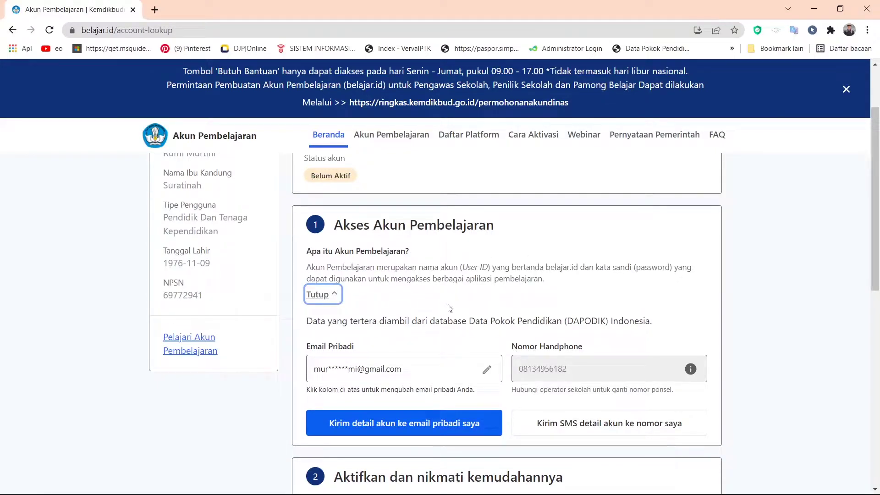
pyautogui.moveTo(876, 218); pyautogui.dragTo(878, 244)
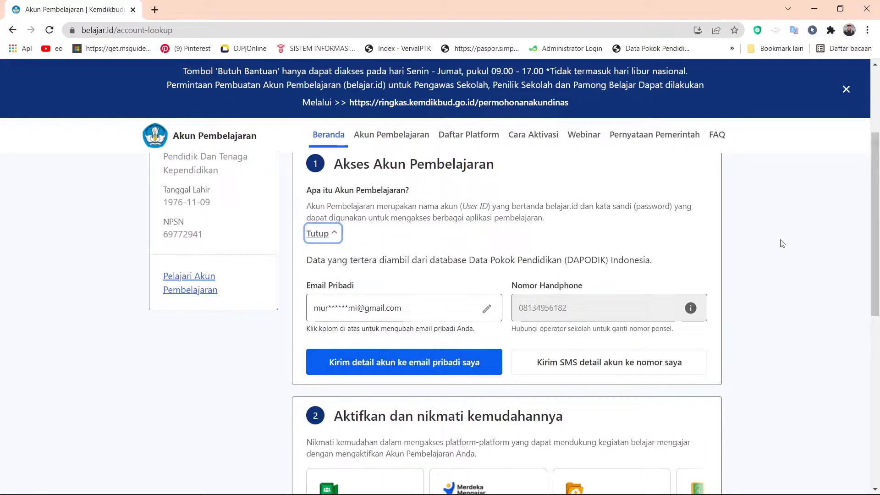
pyautogui.moveTo(876, 236); pyautogui.dragTo(877, 197)
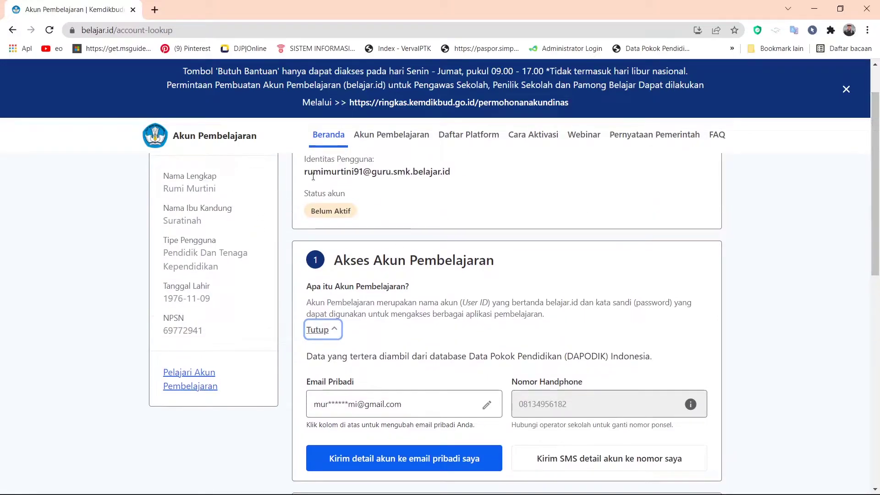
# Select the full belajar.id account address under Identitas Pengguna.
pyautogui.moveTo(309, 174); pyautogui.dragTo(418, 183)
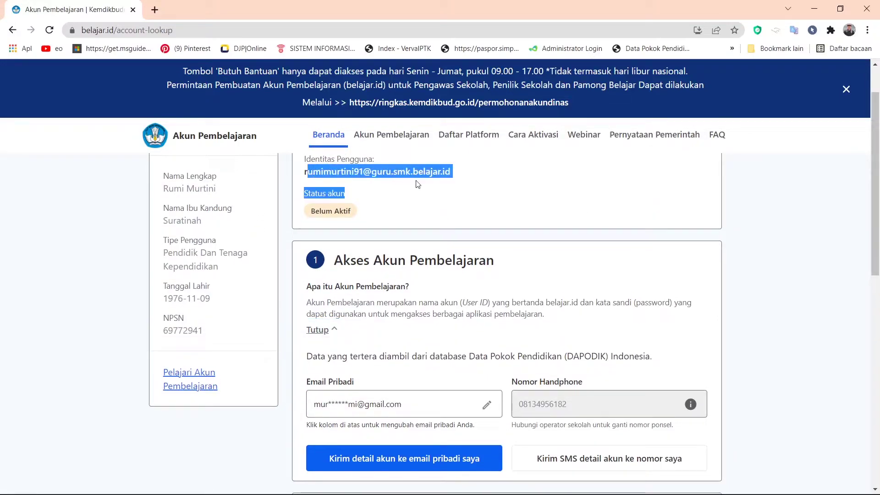
pyautogui.click(459, 177)
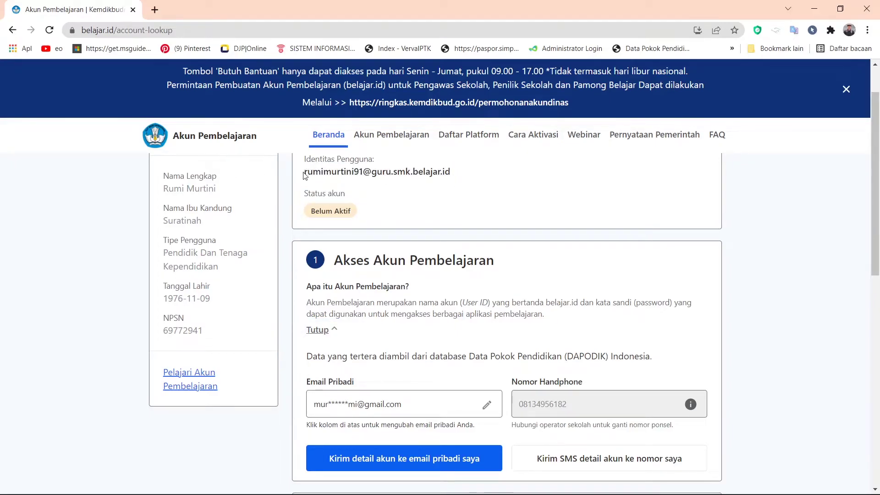
pyautogui.moveTo(305, 172); pyautogui.dragTo(457, 173)
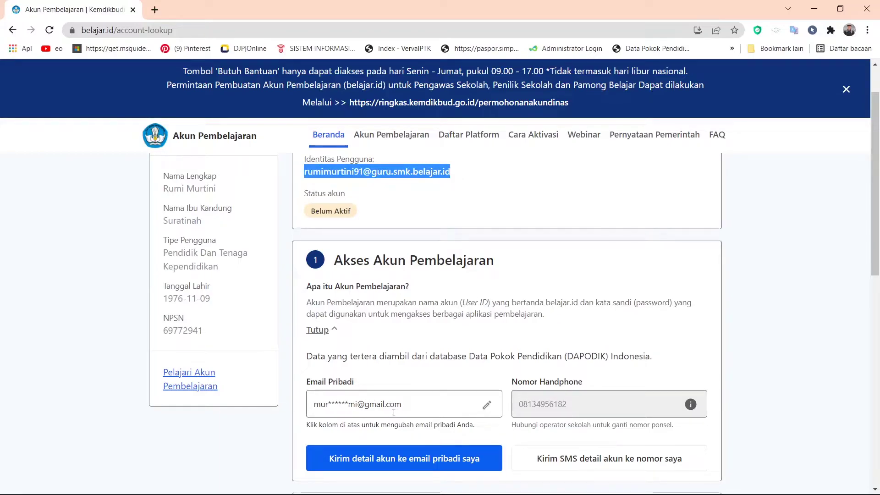
# Save a personal e-mail address in Email Pribadi and send the account details there.
pyautogui.click(485, 409)
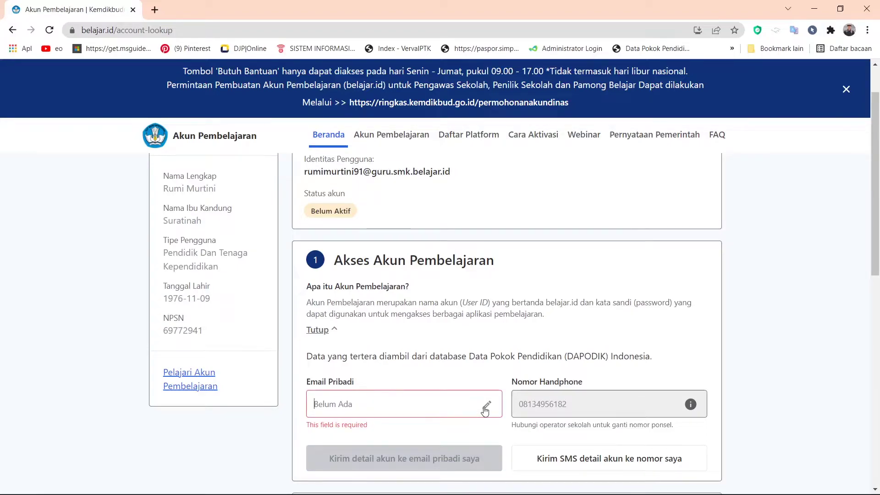
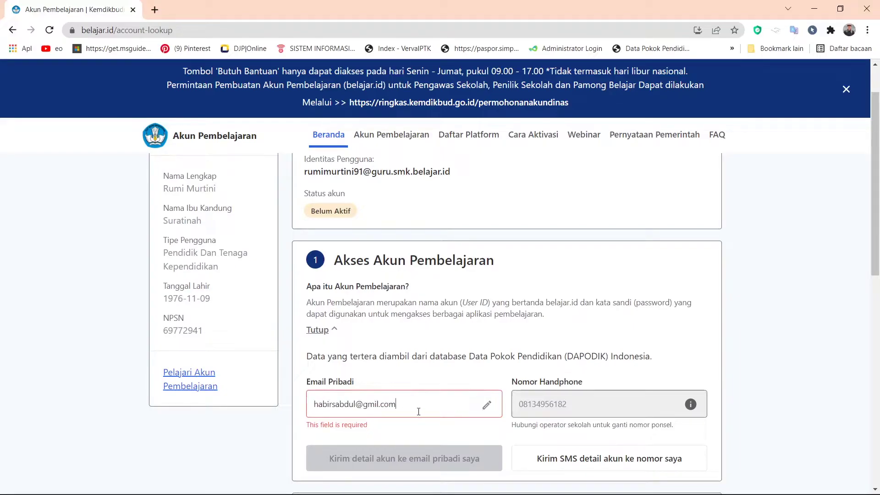
pyautogui.scroll(-2, 459, 415)
pyautogui.click(487, 318)
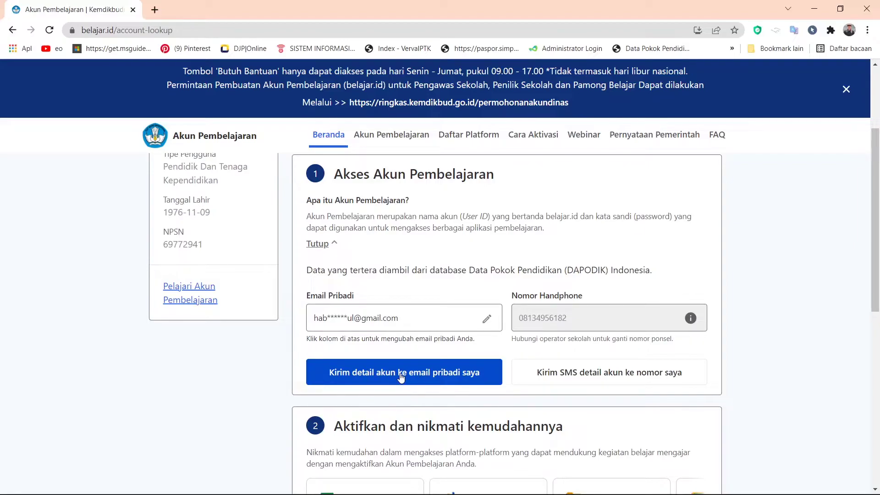
pyautogui.click(401, 377)
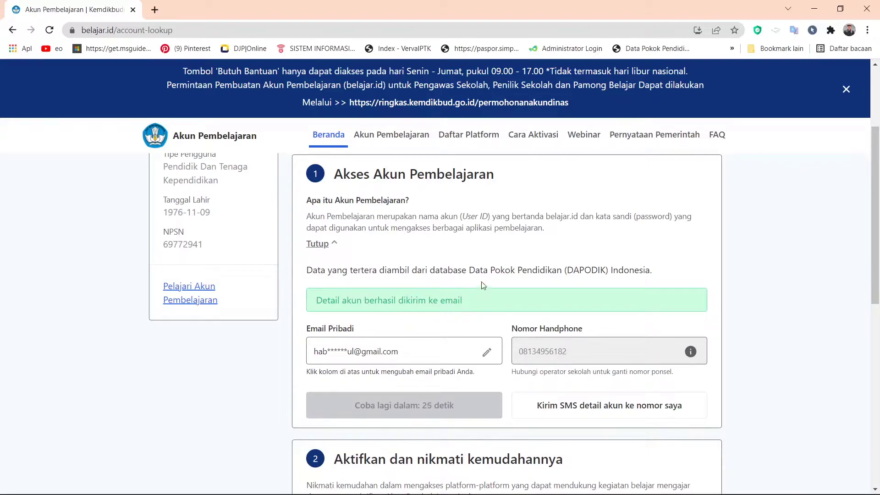
# Open Gmail in a new tab, dismiss the battery warning, and switch the inbox to the Update category.
pyautogui.click(154, 9)
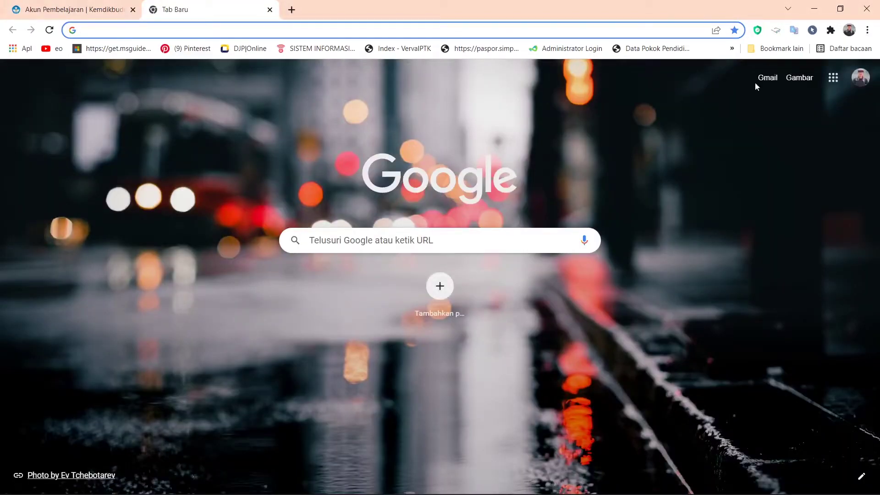
pyautogui.click(833, 79)
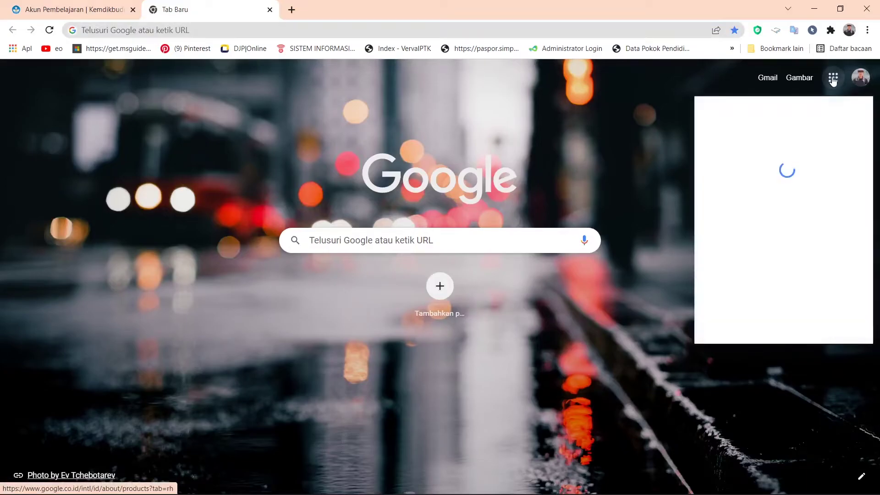
pyautogui.click(730, 188)
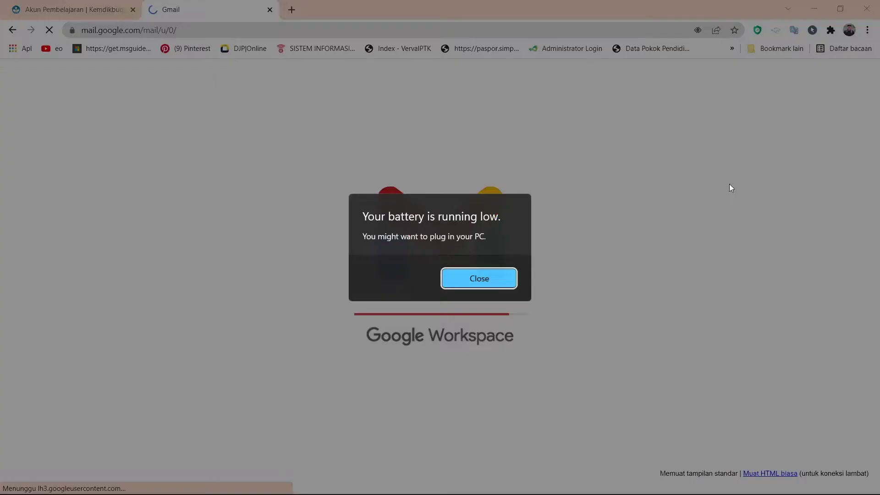
pyautogui.click(480, 283)
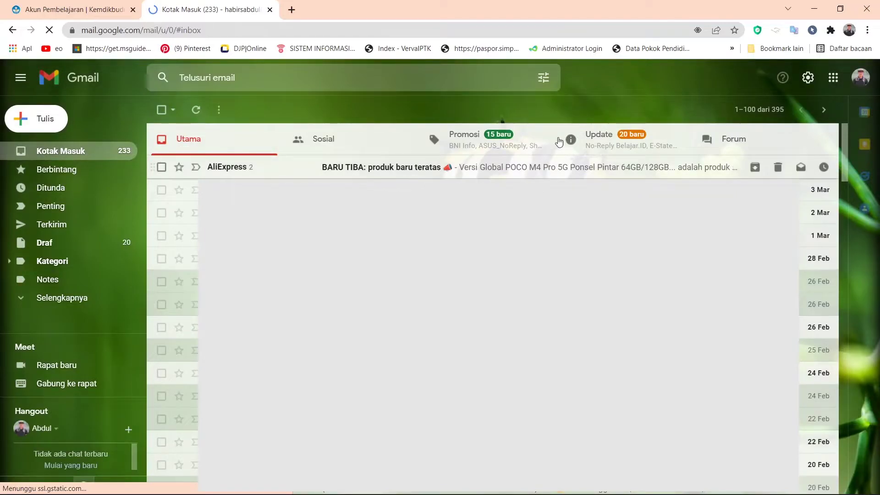
pyautogui.click(818, 281)
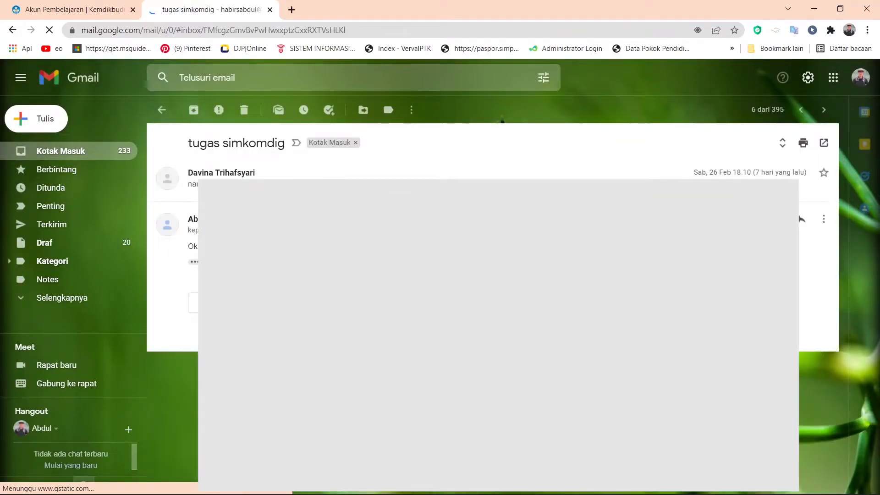
pyautogui.click(164, 110)
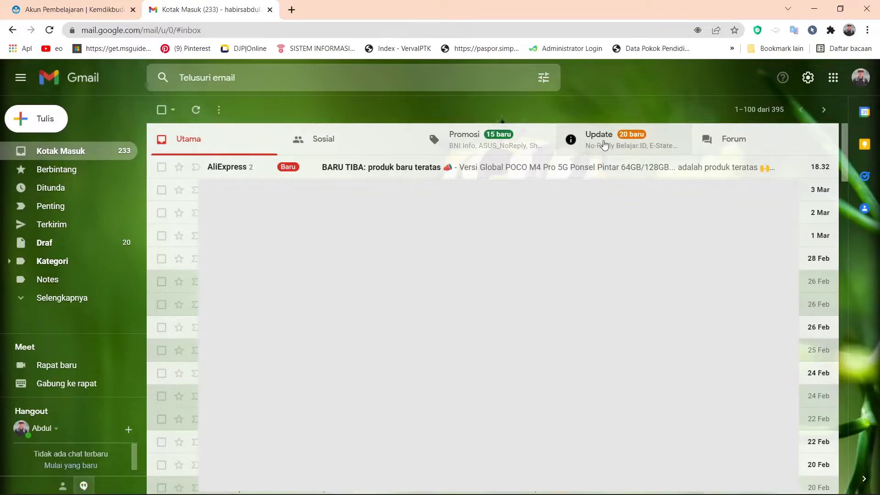
pyautogui.click(605, 145)
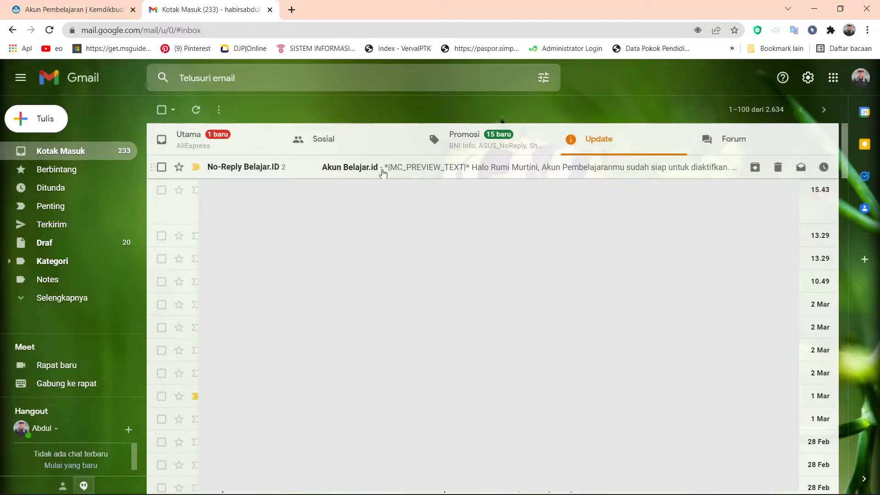
# Open the Akun Belajar.id e-mail and follow its 'Mulai Aktifkan Akun Pembelajaran Saya' link.
pyautogui.click(384, 172)
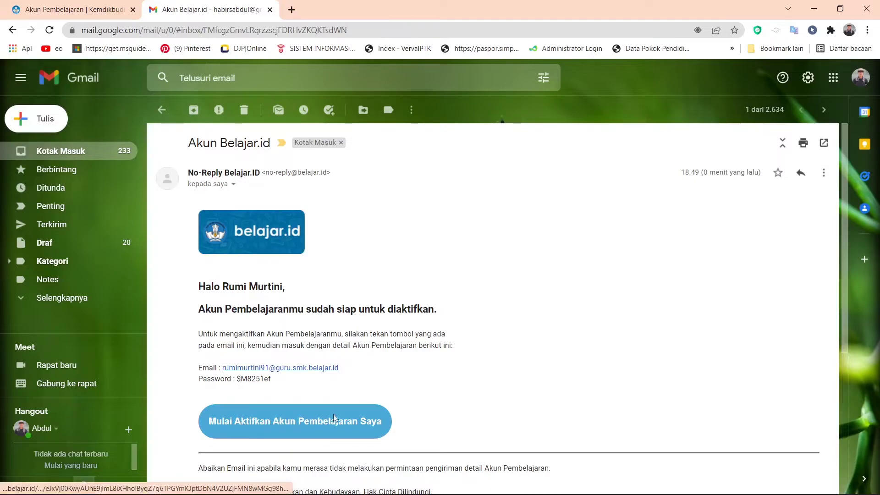
pyautogui.click(345, 427)
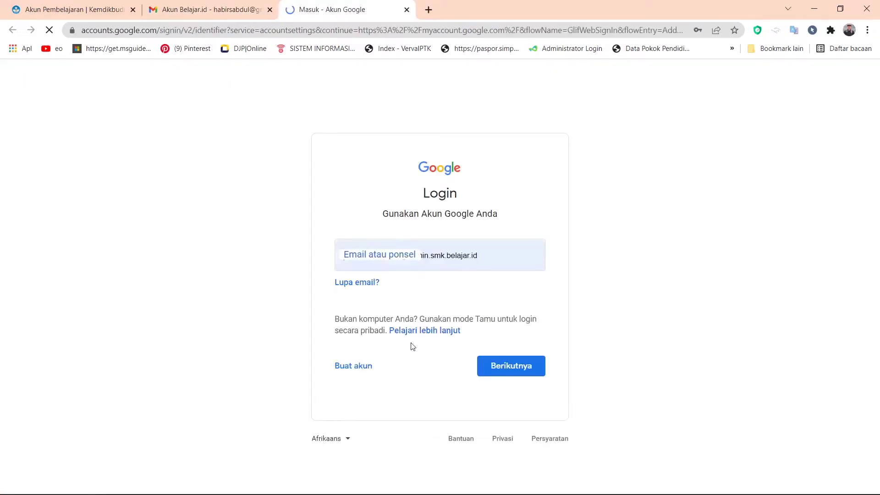
# Copy the account e-mail address from the message into the Google sign-in field and continue.
pyautogui.click(220, 10)
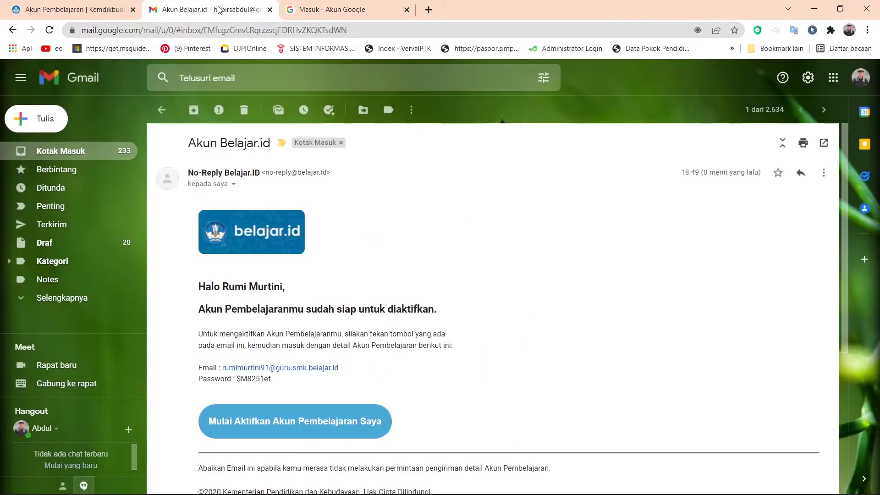
pyautogui.rightClick(228, 368)
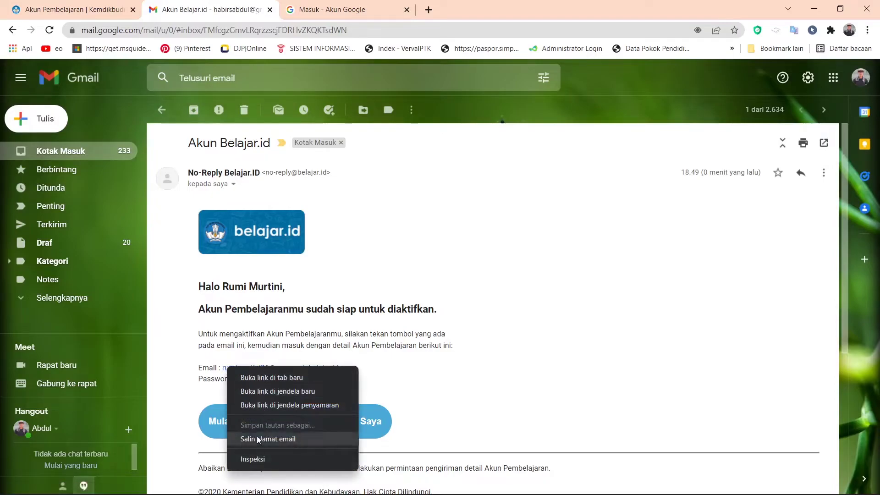
pyautogui.click(268, 439)
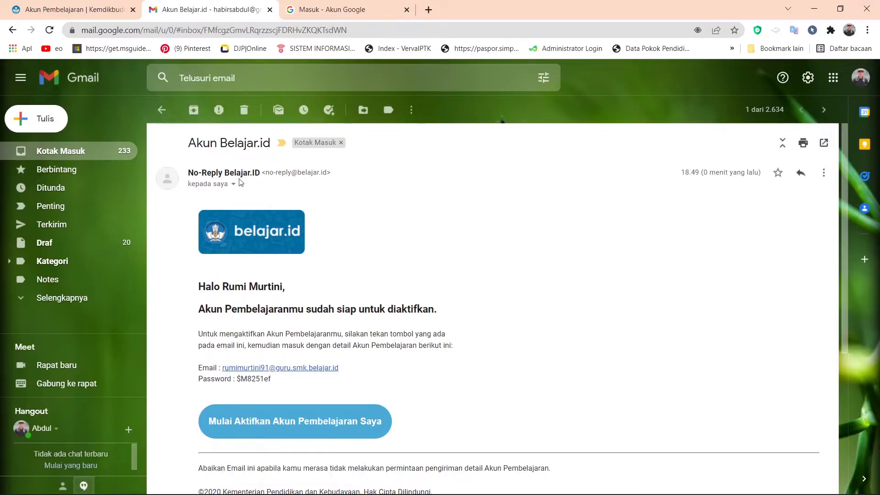
pyautogui.click(320, 10)
pyautogui.click(504, 266)
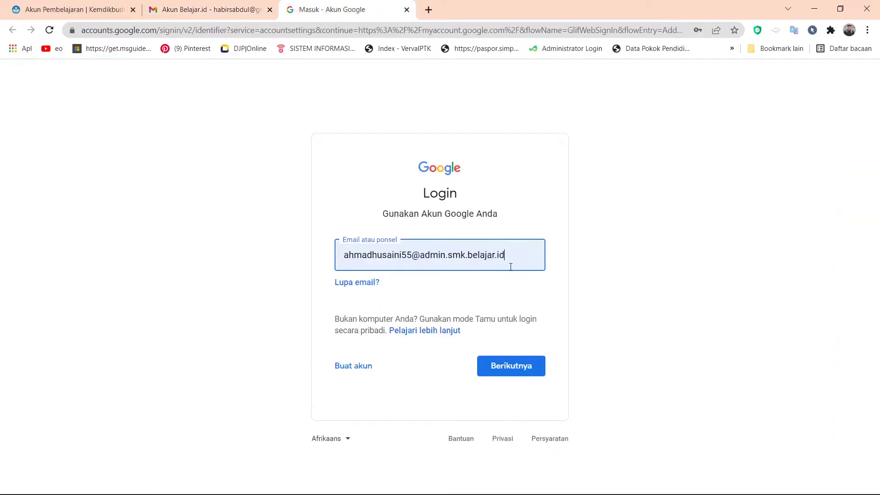
pyautogui.hotkey('ctrl', 'a')
pyautogui.press('BackSpace')
pyautogui.hotkey('ctrl', 'v')
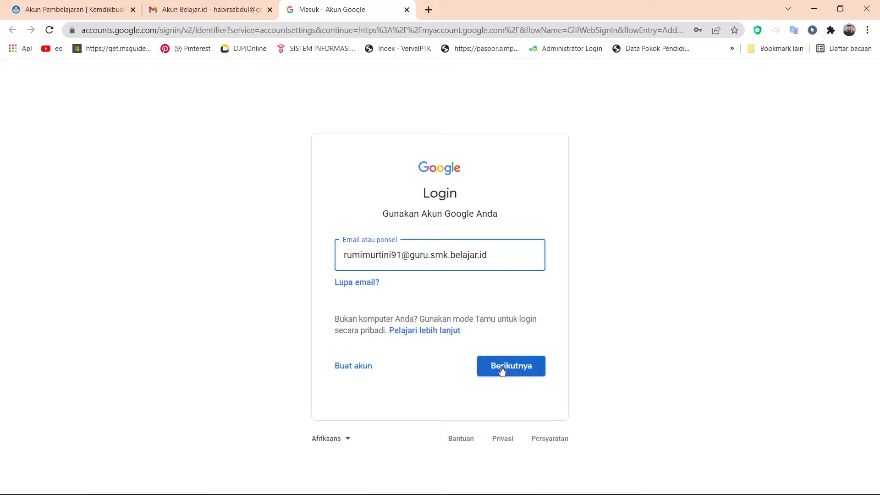
pyautogui.click(501, 368)
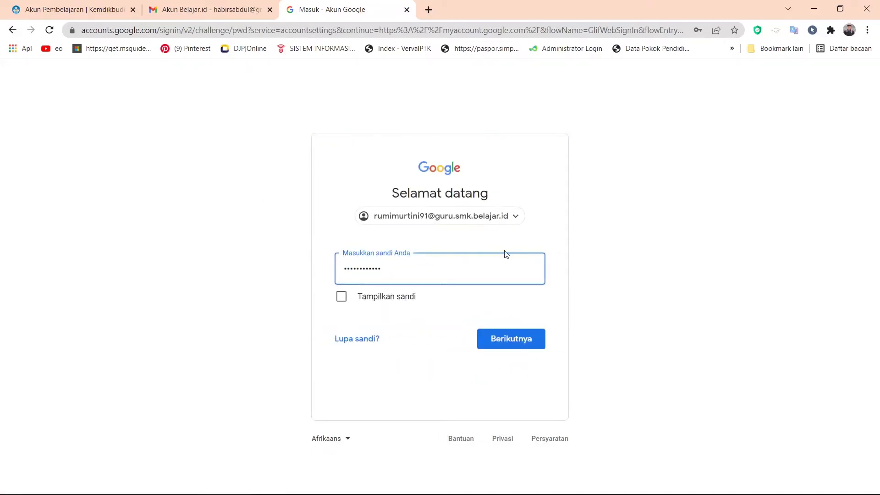
# Paste the emailed temporary password into the sign-in page and submit it.
pyautogui.press('BackSpace')
pyautogui.press('BackSpace')
pyautogui.press('BackSpace')
pyautogui.press('BackSpace')
pyautogui.press('BackSpace')
pyautogui.press('BackSpace')
pyautogui.press('BackSpace')
pyautogui.press('BackSpace')
pyautogui.press('BackSpace')
pyautogui.press('BackSpace')
pyautogui.press('BackSpace')
pyautogui.press('BackSpace')
pyautogui.click(182, 9)
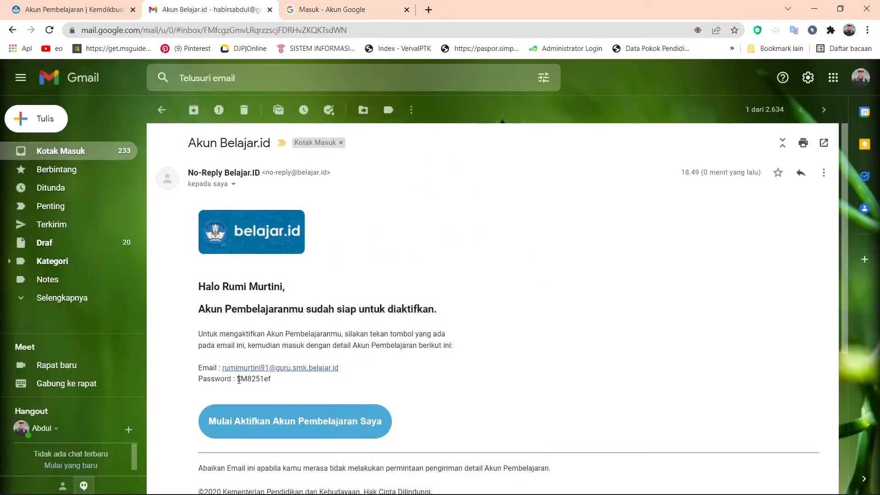
pyautogui.moveTo(238, 380); pyautogui.dragTo(272, 380)
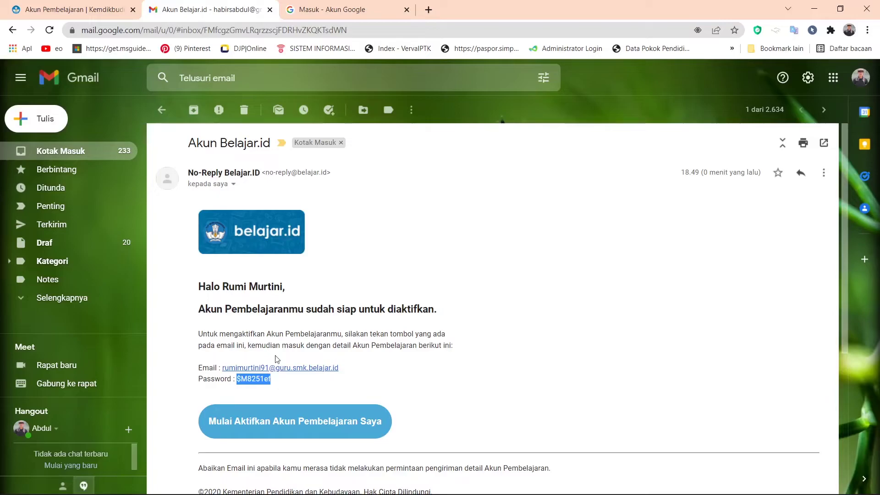
pyautogui.click(330, 9)
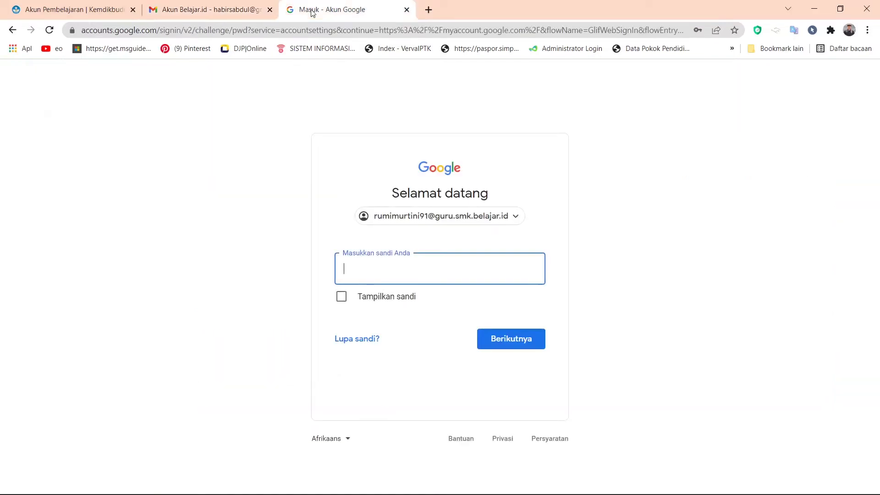
pyautogui.hotkey('ctrl', 'v')
pyautogui.click(508, 336)
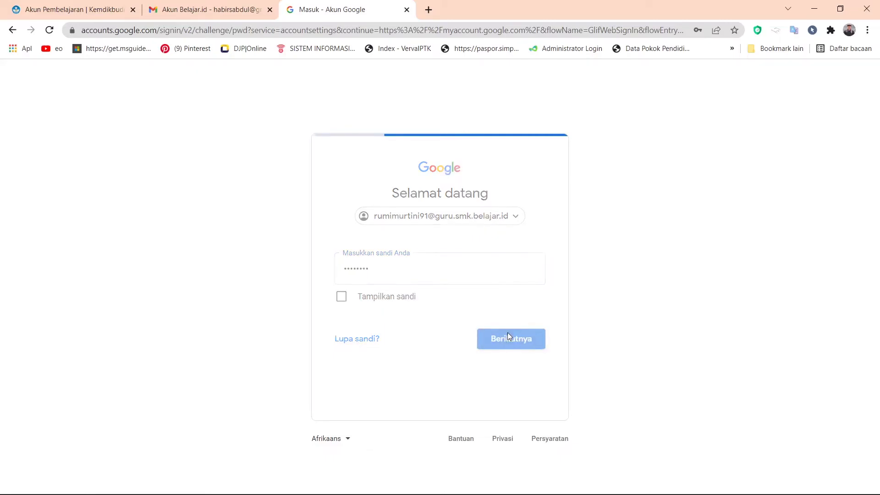